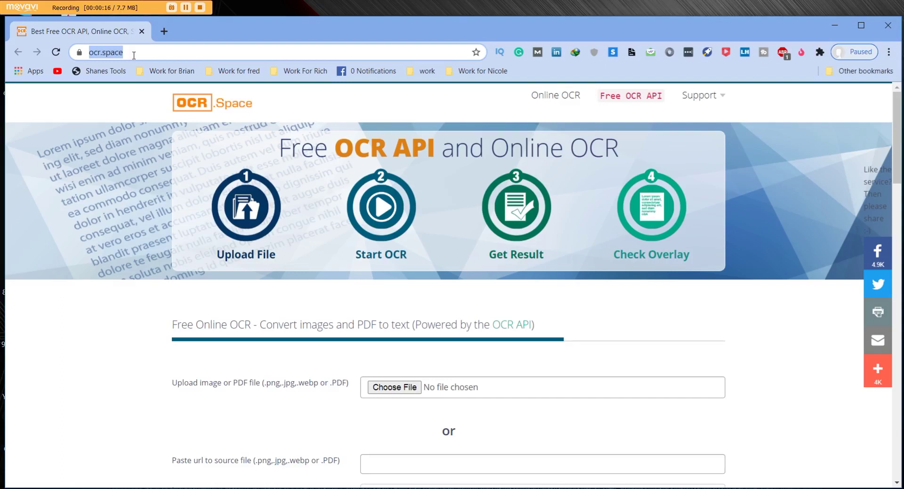
Step: Scroll down the OCR.space page to the Free Online OCR upload form
{"action": "scroll", "coordinate": [89, 256], "scroll_direction": "down", "scroll_amount": 1}
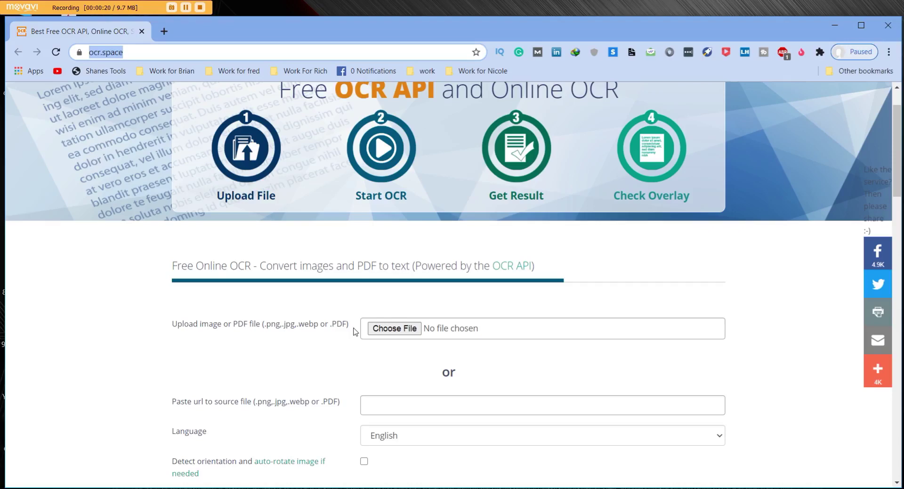
Step: Choose the Desktop image word-image-1566-e1542710334637.png as the file to upload
{"action": "left_click", "coordinate": [390, 329]}
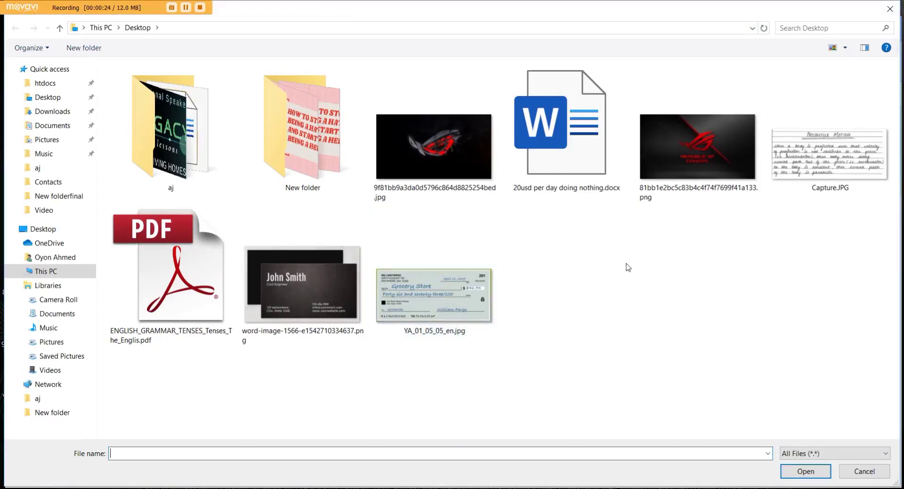
{"action": "left_click", "coordinate": [340, 283]}
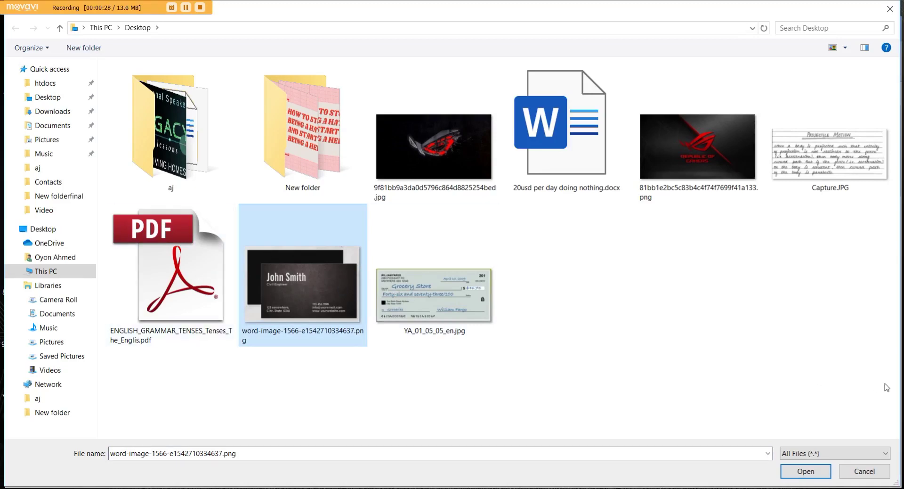
{"action": "left_click", "coordinate": [805, 471]}
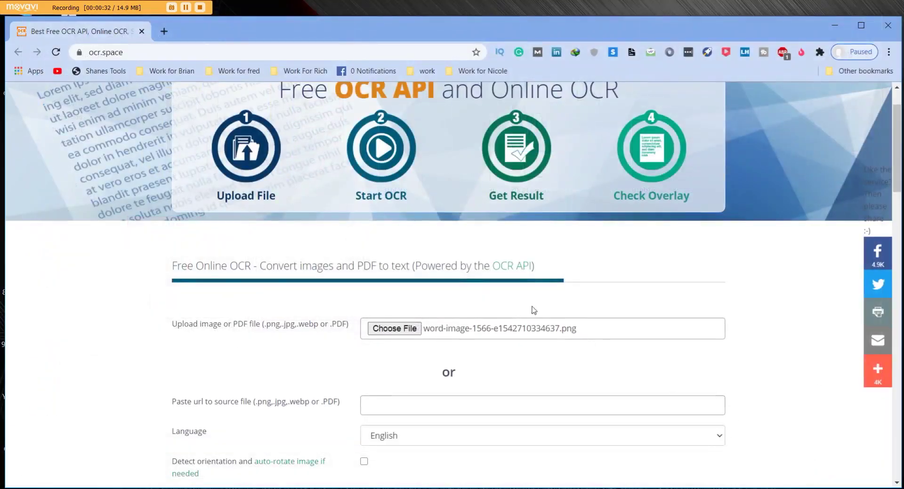
Step: Keep the default options with English language, then run OCR on the business card
{"action": "scroll", "coordinate": [534, 305], "scroll_direction": "down", "scroll_amount": 1}
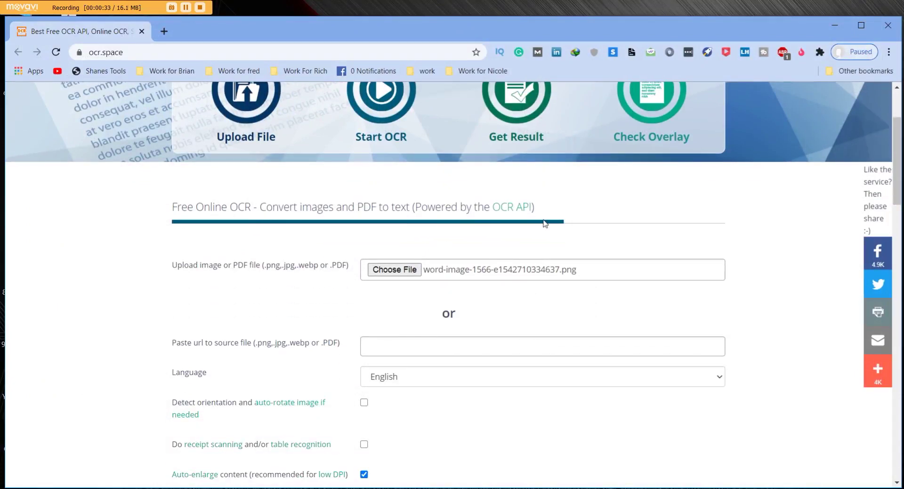
{"action": "scroll", "coordinate": [578, 285], "scroll_direction": "down", "scroll_amount": 1}
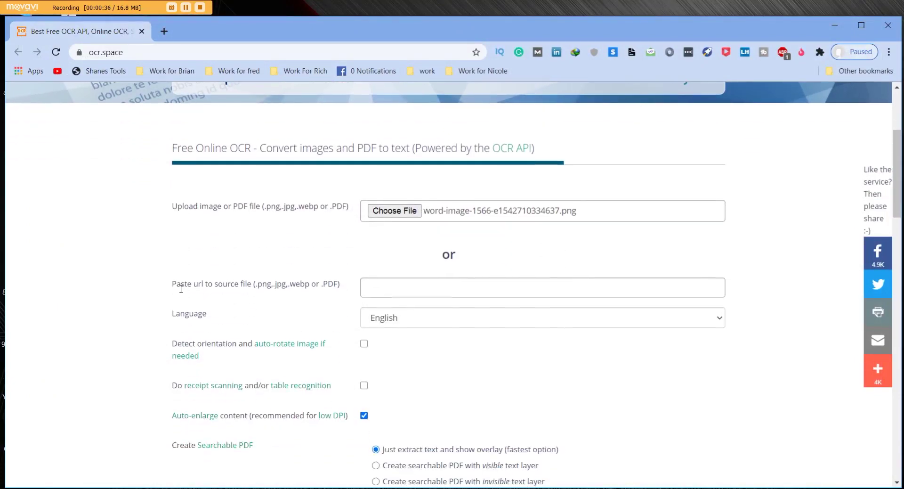
{"action": "left_click_drag", "start_coordinate": [176, 285], "coordinate": [335, 284]}
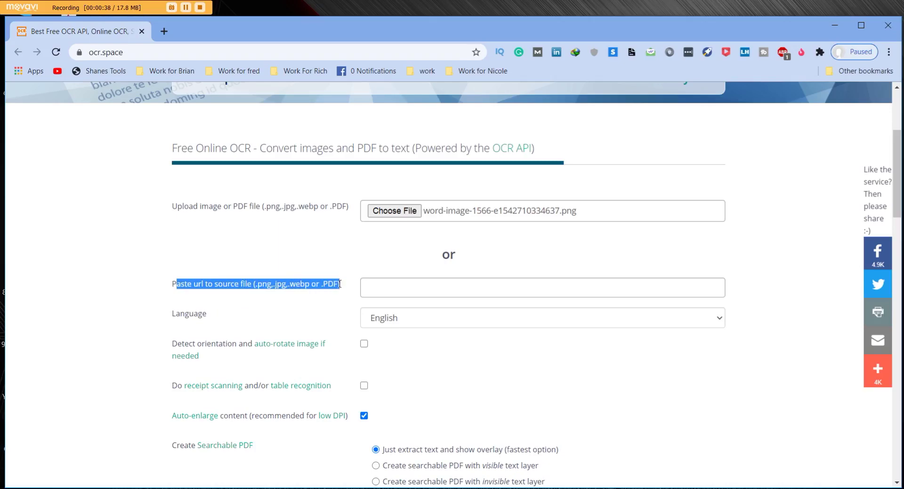
{"action": "left_click_drag", "start_coordinate": [174, 314], "coordinate": [241, 318]}
{"action": "scroll", "coordinate": [250, 310], "scroll_direction": "down", "scroll_amount": 5}
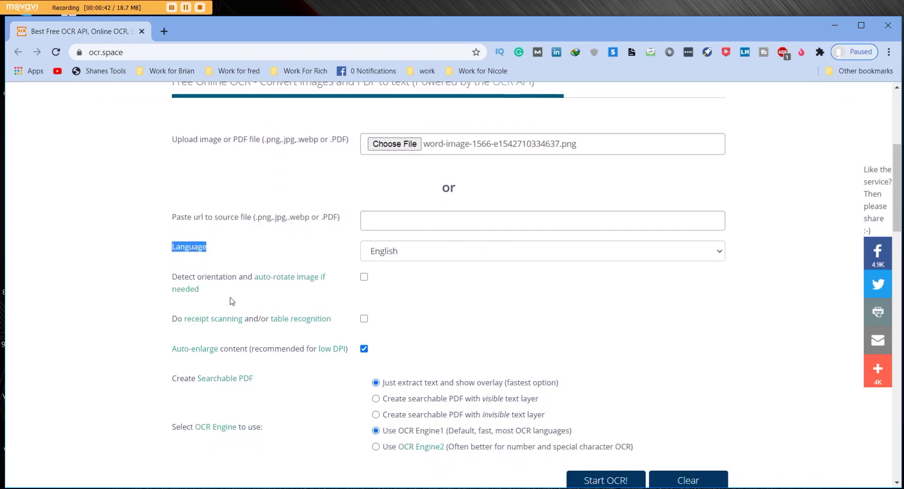
{"action": "scroll", "coordinate": [229, 374], "scroll_direction": "down", "scroll_amount": 2}
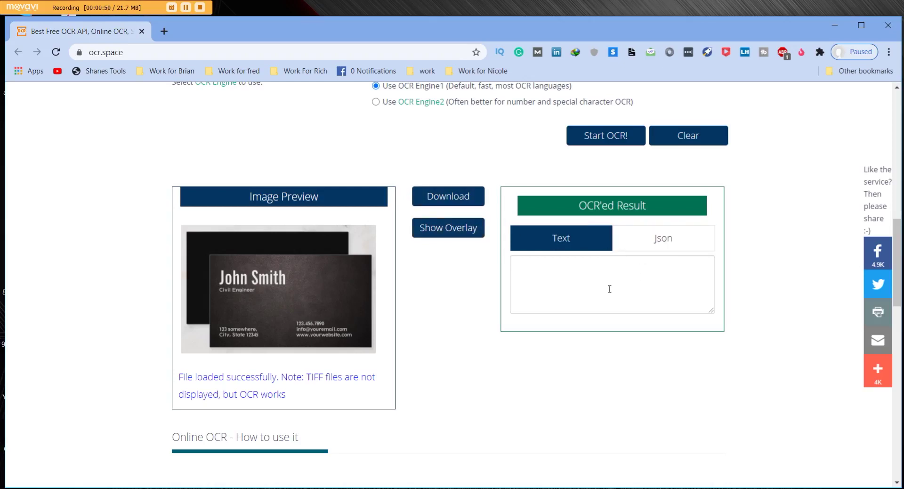
{"action": "left_click", "coordinate": [595, 142]}
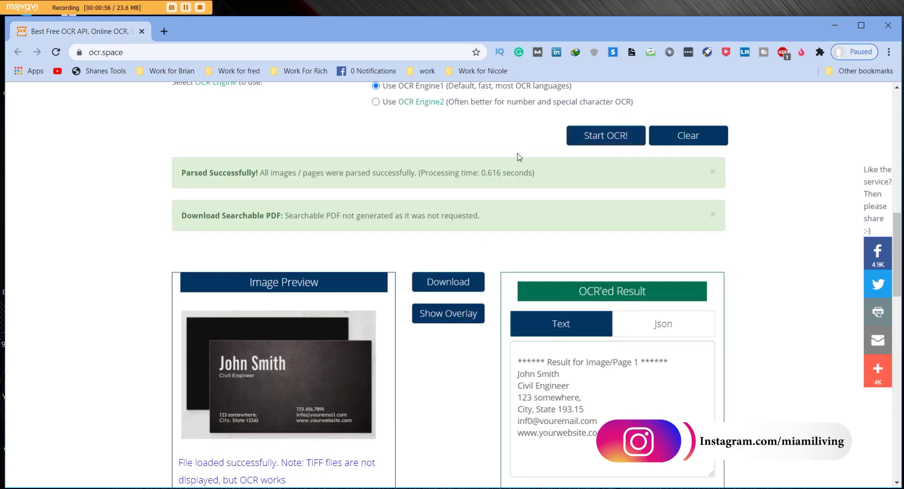
Step: Review the business card's recognised text and download it as a text file
{"action": "scroll", "coordinate": [519, 157], "scroll_direction": "down", "scroll_amount": 2}
{"action": "left_click_drag", "start_coordinate": [610, 314], "coordinate": [524, 241]}
{"action": "left_click", "coordinate": [545, 243]}
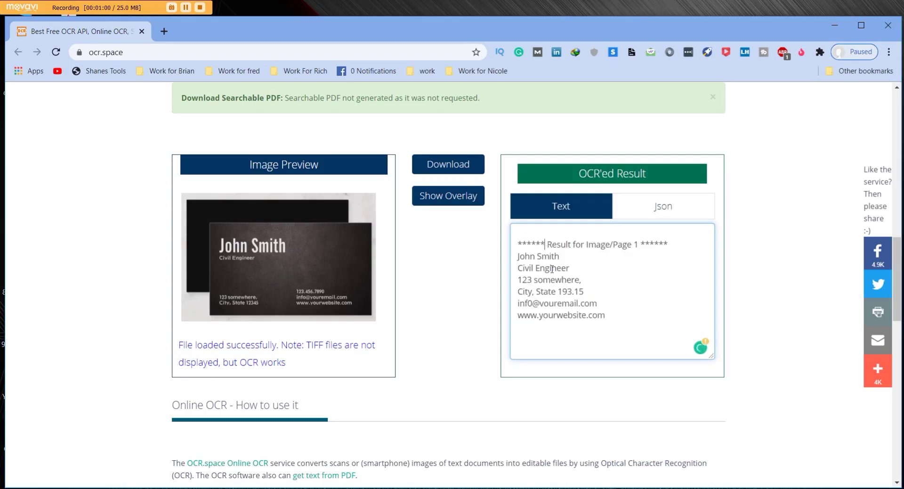
{"action": "mouse_move", "coordinate": [607, 314]}
{"action": "left_mouse_down"}
{"action": "mouse_move", "coordinate": [518, 302]}
{"action": "mouse_move", "coordinate": [518, 244]}
{"action": "mouse_move", "coordinate": [584, 282]}
{"action": "mouse_move", "coordinate": [615, 318]}
{"action": "left_mouse_up"}
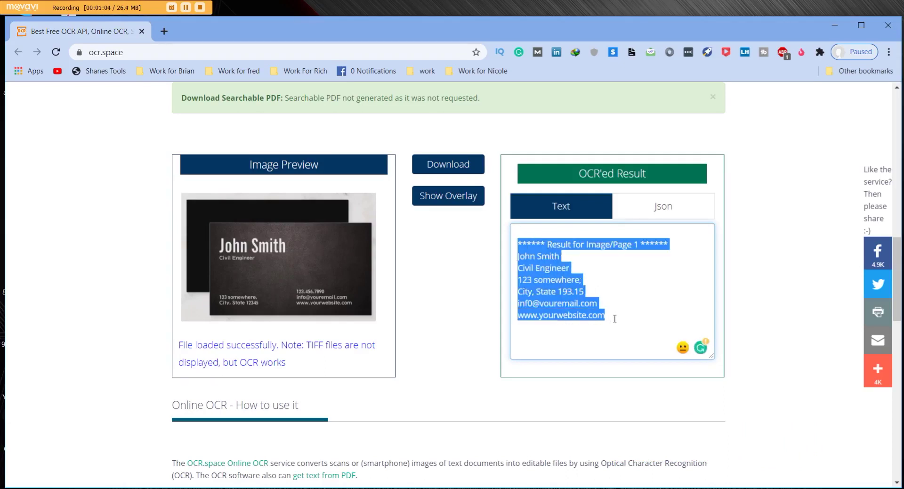
{"action": "left_click", "coordinate": [614, 318]}
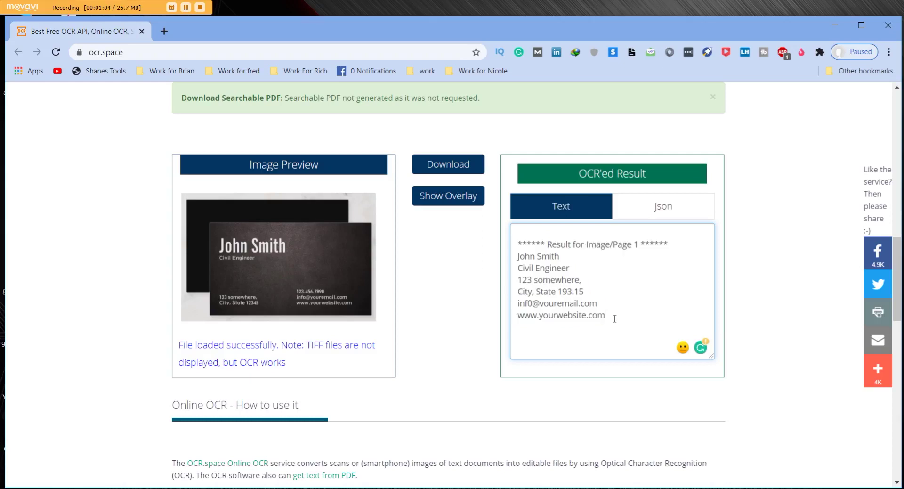
{"action": "left_click", "coordinate": [441, 170]}
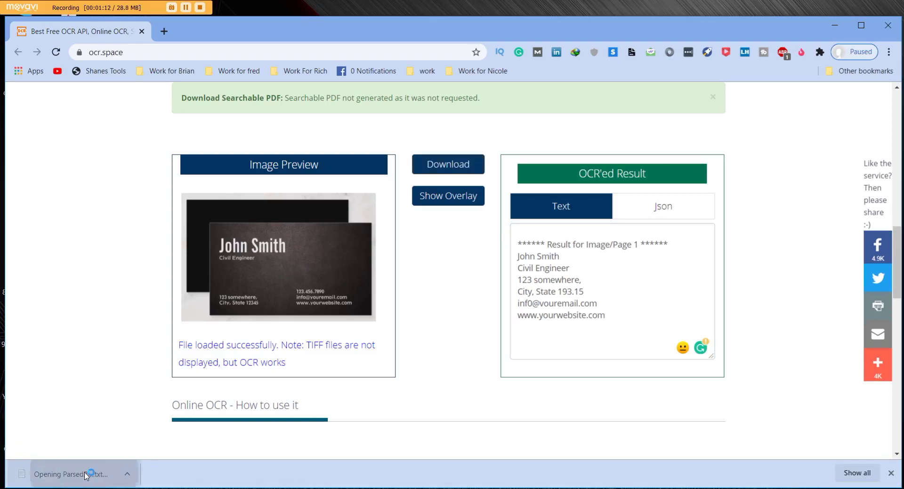
{"action": "left_click_drag", "start_coordinate": [391, 57], "coordinate": [219, 66]}
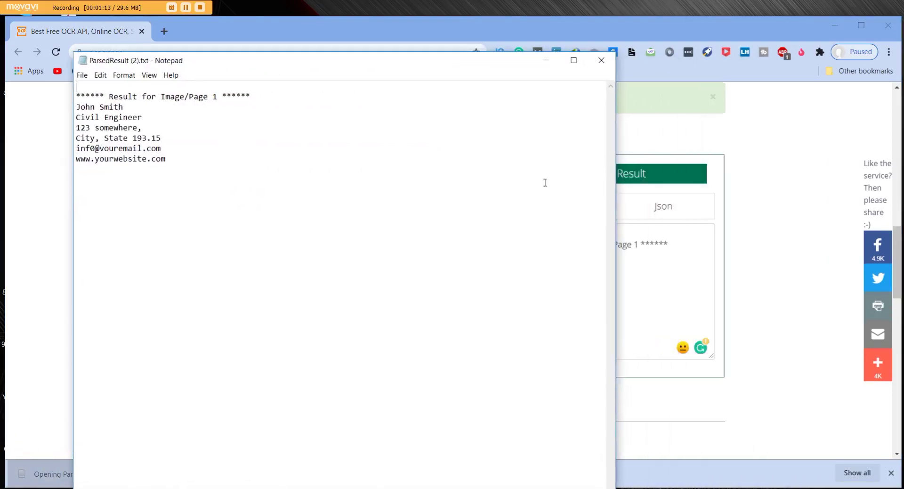
{"action": "left_click_drag", "start_coordinate": [615, 170], "coordinate": [495, 158]}
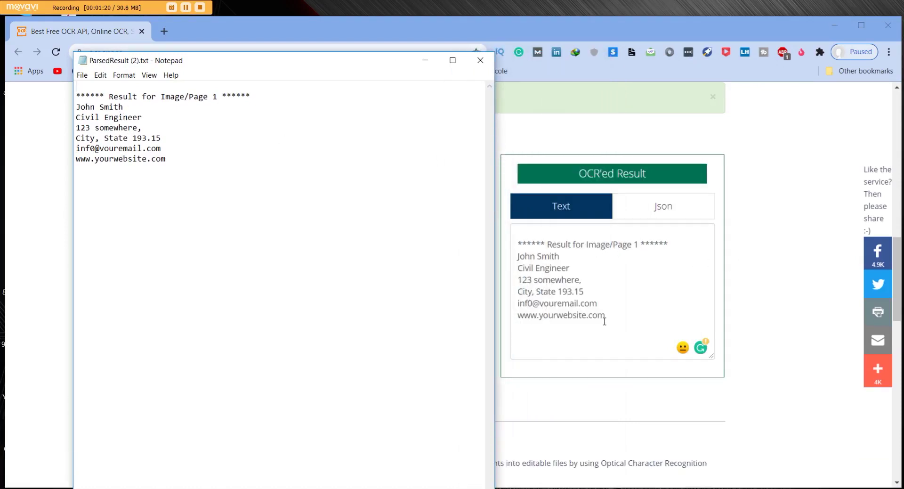
{"action": "left_click_drag", "start_coordinate": [157, 60], "coordinate": [468, 63]}
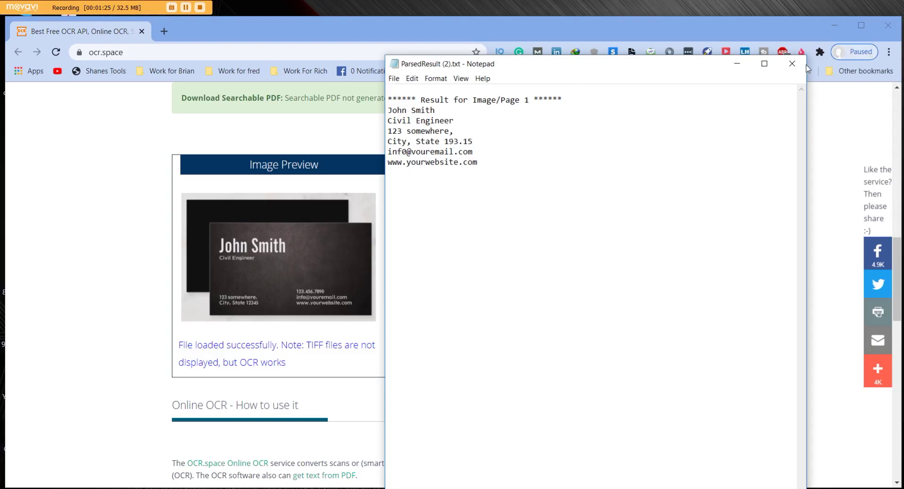
{"action": "left_click", "coordinate": [791, 64]}
{"action": "scroll", "coordinate": [588, 226], "scroll_direction": "up", "scroll_amount": 15}
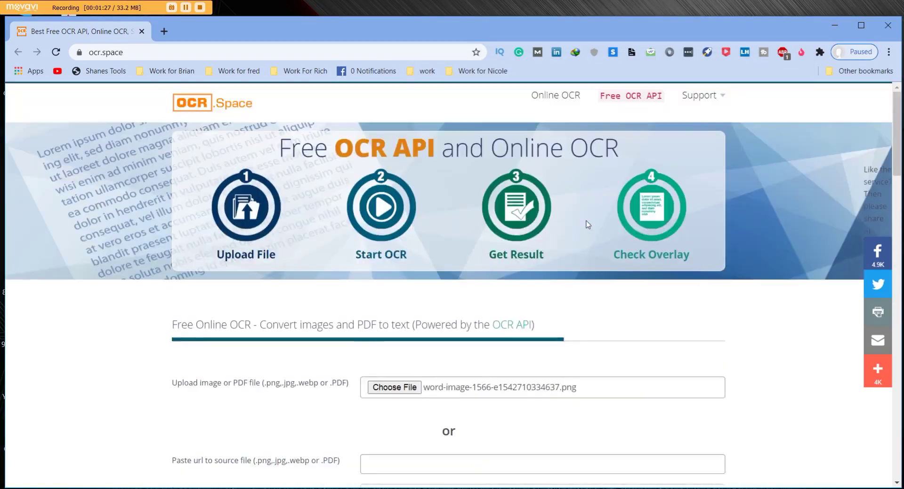
Step: Load the cheque image YA_01_05_05_en.jpg and start OCR on it
{"action": "scroll", "coordinate": [424, 222], "scroll_direction": "down", "scroll_amount": 4}
{"action": "left_click", "coordinate": [393, 210]}
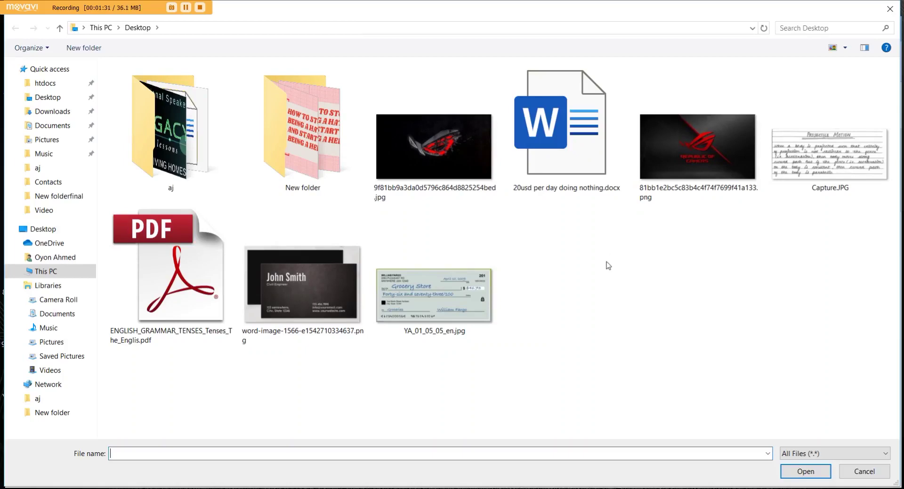
{"action": "left_click", "coordinate": [402, 300]}
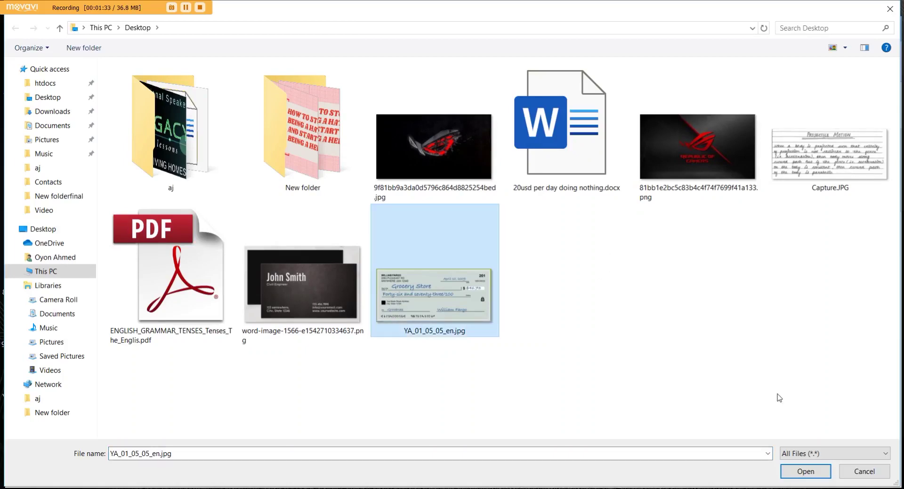
{"action": "left_click", "coordinate": [806, 473]}
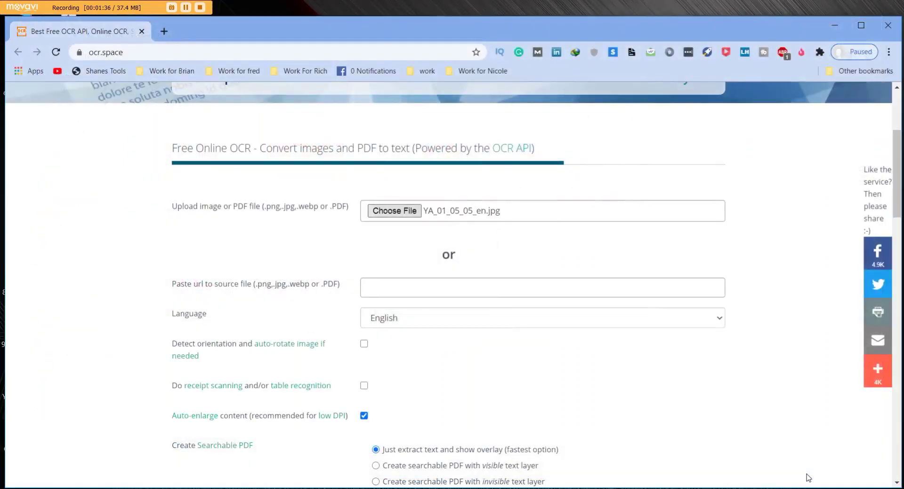
{"action": "scroll", "coordinate": [673, 280], "scroll_direction": "down", "scroll_amount": 7}
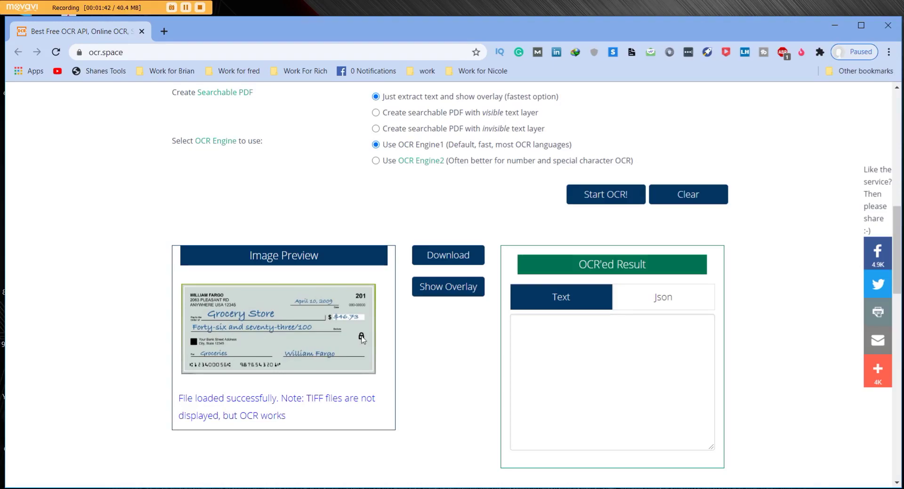
{"action": "left_click", "coordinate": [612, 197]}
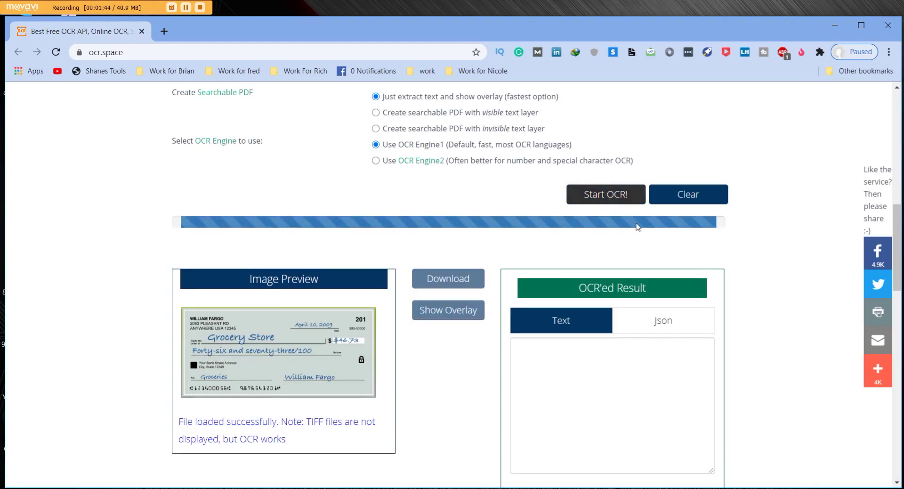
Step: Review the cheque's extracted text and download it as ParsedResult (3).txt
{"action": "scroll", "coordinate": [746, 320], "scroll_direction": "down", "scroll_amount": 2}
{"action": "scroll", "coordinate": [693, 344], "scroll_direction": "down", "scroll_amount": 3}
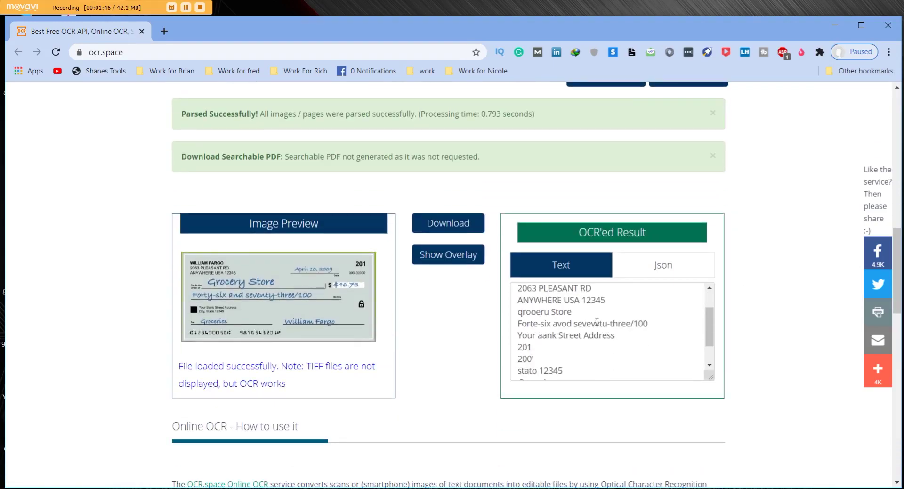
{"action": "left_click_drag", "start_coordinate": [572, 358], "coordinate": [518, 290]}
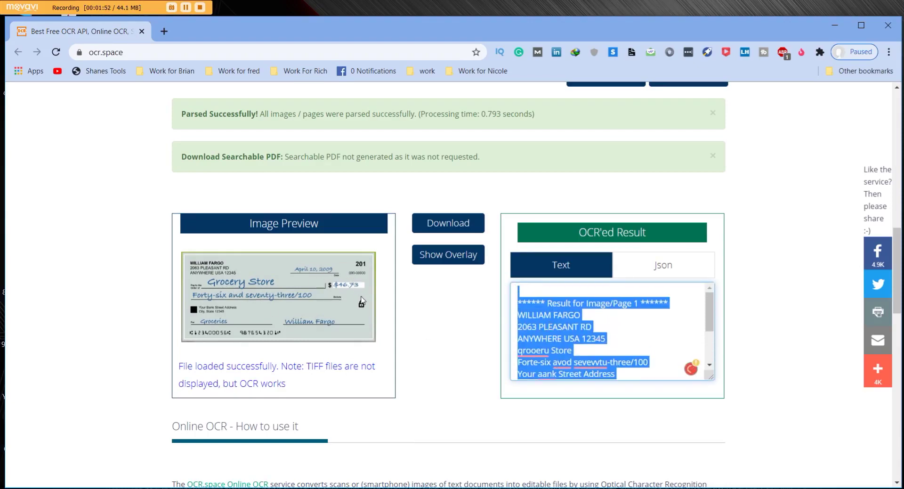
{"action": "scroll", "coordinate": [601, 325], "scroll_direction": "down", "scroll_amount": 3}
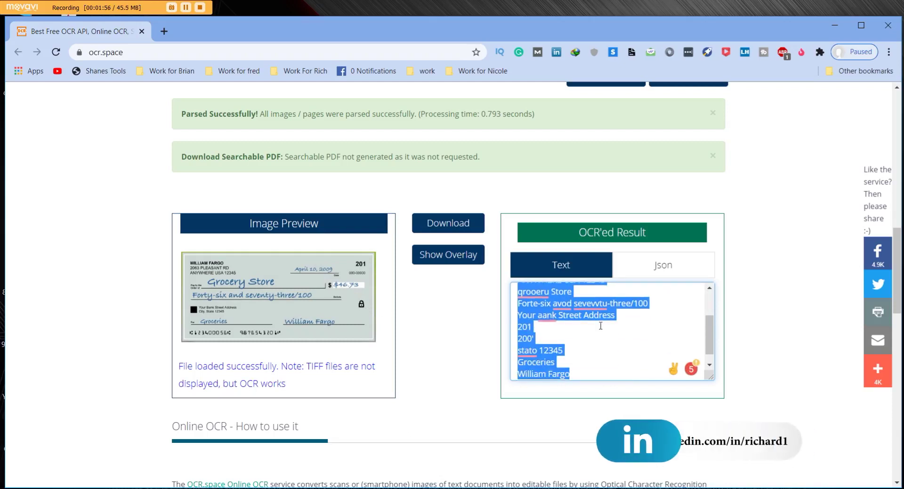
{"action": "scroll", "coordinate": [600, 325], "scroll_direction": "down", "scroll_amount": 1}
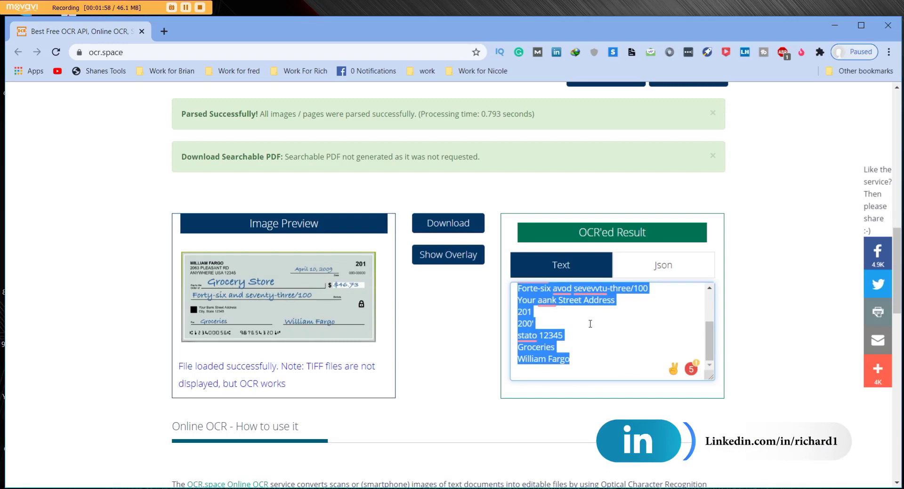
{"action": "scroll", "coordinate": [591, 320], "scroll_direction": "up", "scroll_amount": 3}
{"action": "scroll", "coordinate": [431, 271], "scroll_direction": "down", "scroll_amount": 4}
{"action": "scroll", "coordinate": [428, 270], "scroll_direction": "up", "scroll_amount": 5}
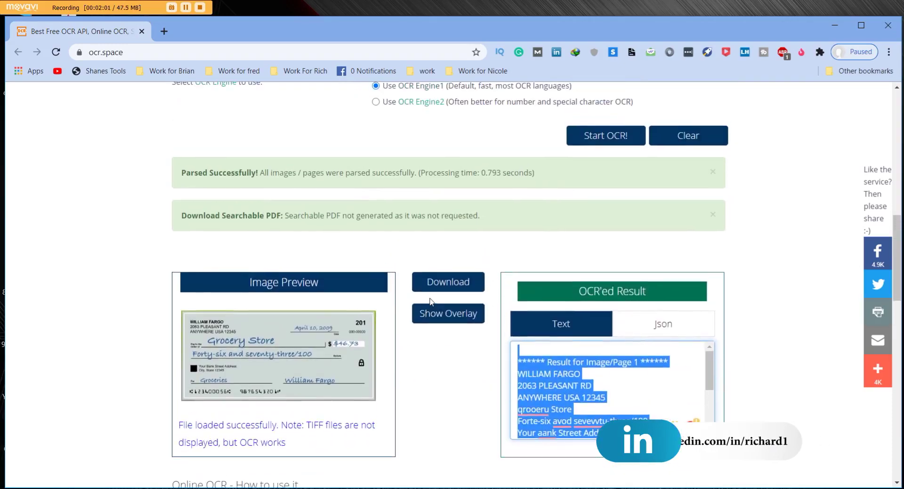
{"action": "left_click", "coordinate": [441, 283]}
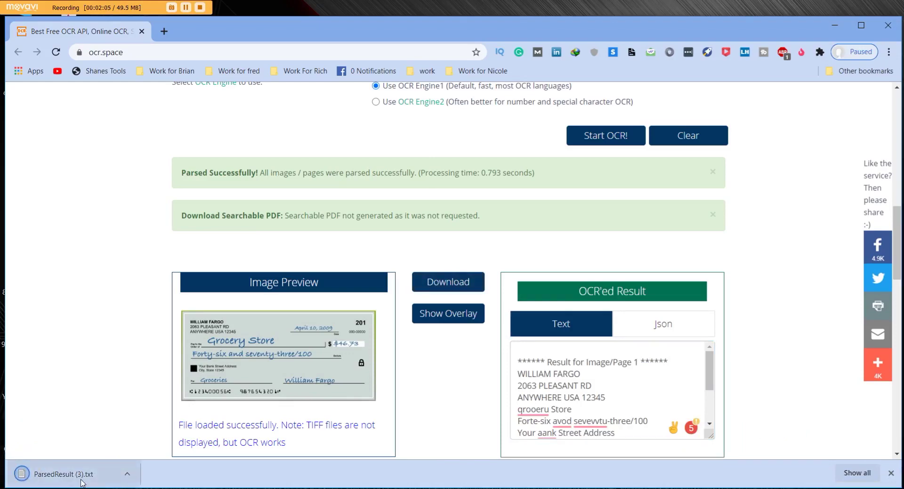
Step: Open ParsedResult (3).txt in Notepad, select the cheque lines, then close it
{"action": "left_click", "coordinate": [82, 480]}
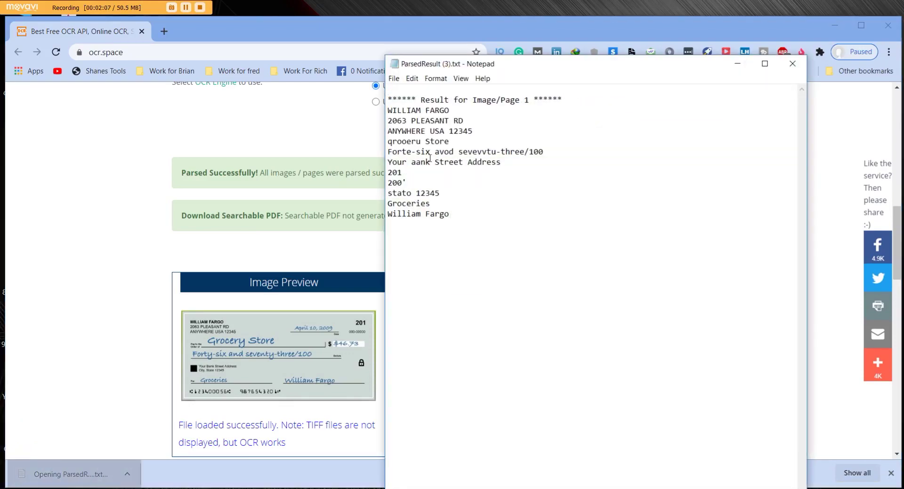
{"action": "left_click_drag", "start_coordinate": [463, 216], "coordinate": [386, 96]}
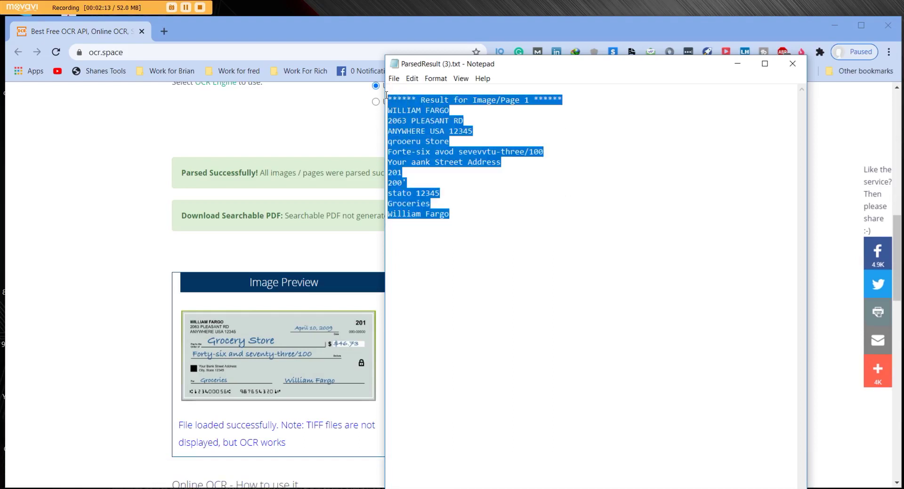
{"action": "left_click", "coordinate": [792, 63]}
{"action": "scroll", "coordinate": [689, 277], "scroll_direction": "up", "scroll_amount": 10}
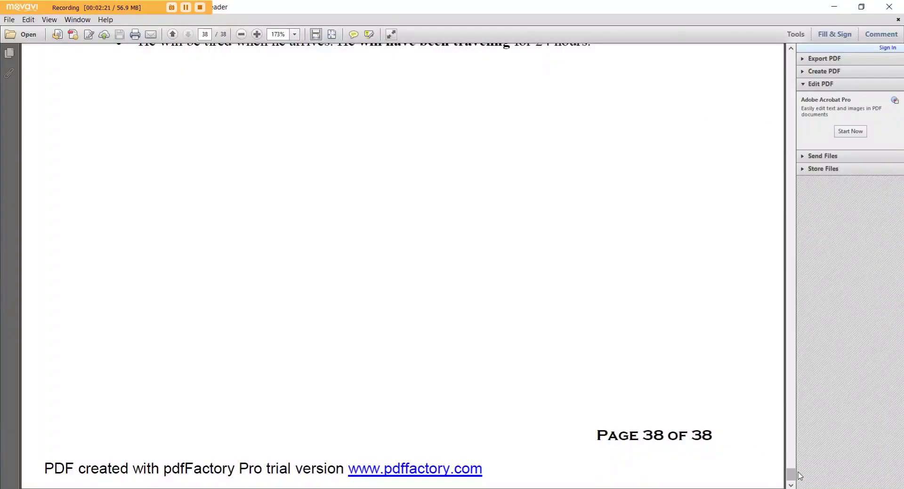
Step: Scroll through all 38 pages of the tenses PDF in Adobe Reader
{"action": "left_click_drag", "start_coordinate": [791, 473], "coordinate": [791, 57]}
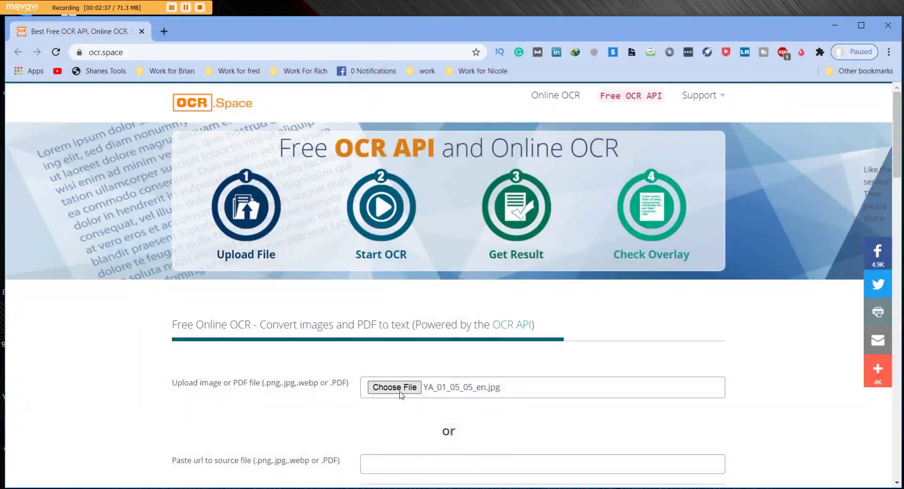
Step: Upload the ENGLISH_GRAMMAR_TENSES PDF and start OCR on it
{"action": "left_click", "coordinate": [401, 391]}
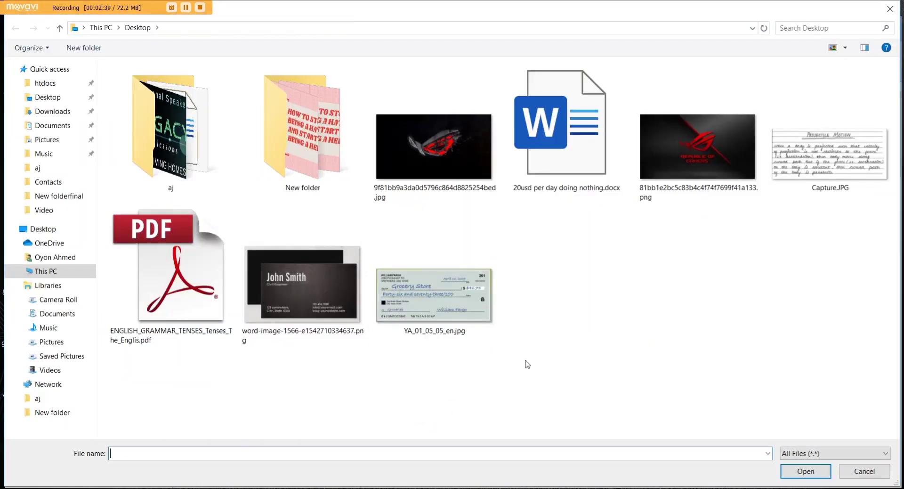
{"action": "left_click", "coordinate": [157, 276]}
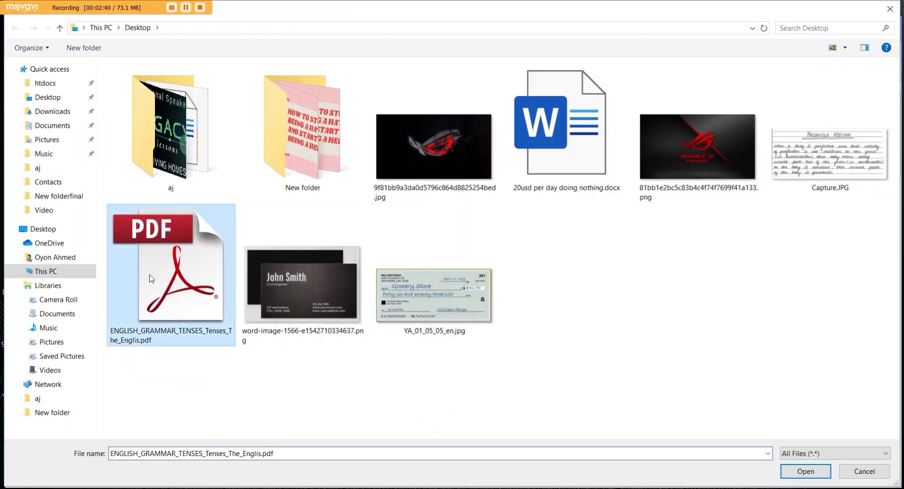
{"action": "left_click", "coordinate": [800, 471]}
{"action": "scroll", "coordinate": [759, 414], "scroll_direction": "down", "scroll_amount": 5}
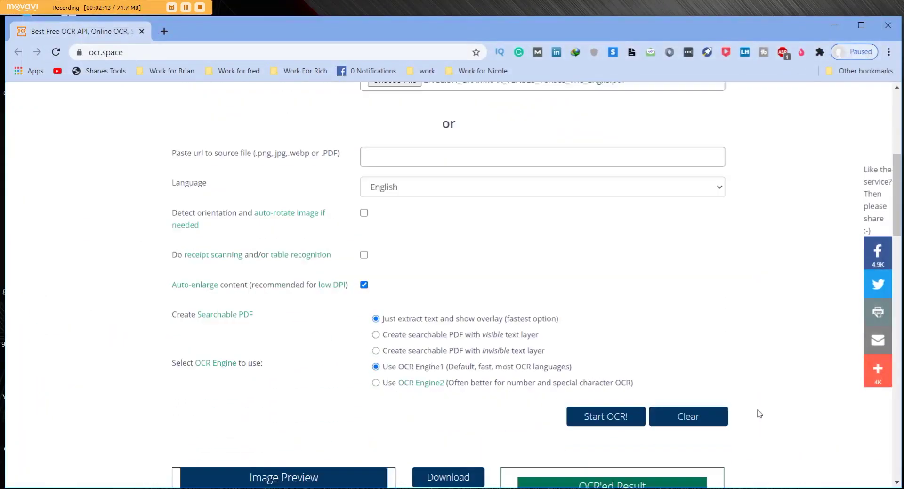
{"action": "scroll", "coordinate": [758, 414], "scroll_direction": "down", "scroll_amount": 2}
{"action": "left_click", "coordinate": [601, 316]}
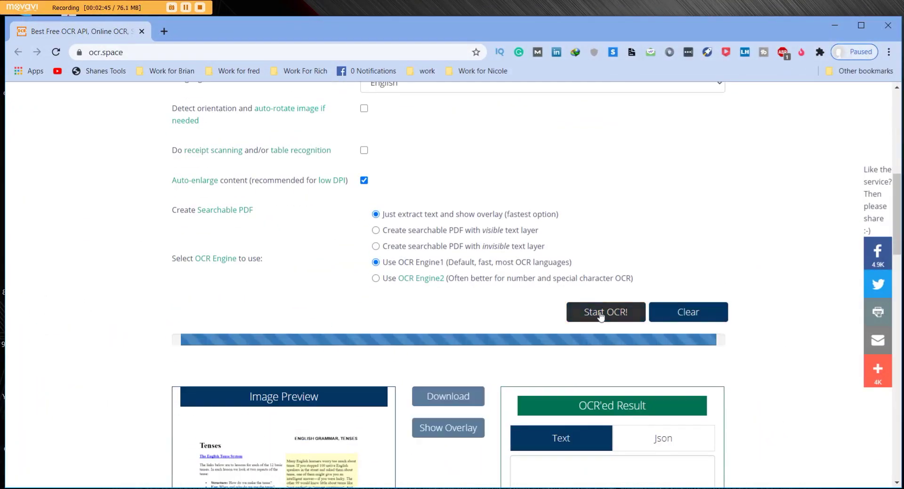
Step: Download the PDF's extracted text once parsing completes in 18.018 seconds
{"action": "scroll", "coordinate": [301, 358], "scroll_direction": "down", "scroll_amount": 5}
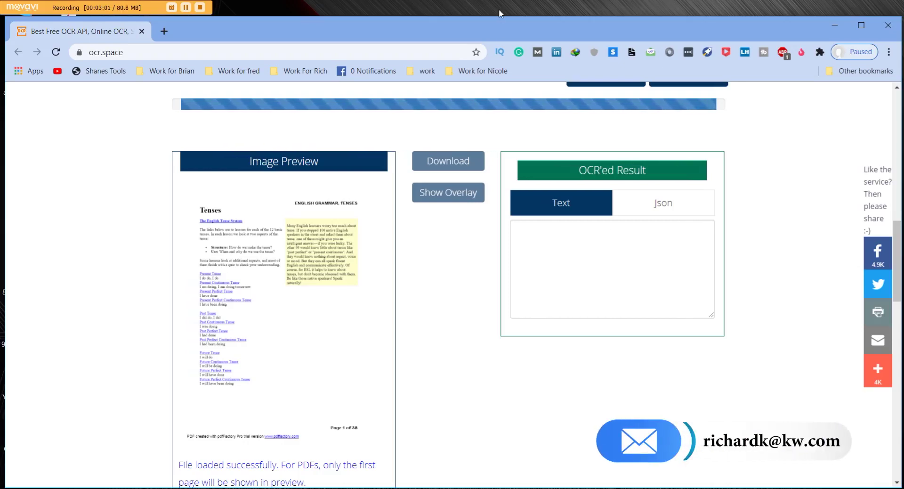
{"action": "left_click_drag", "start_coordinate": [501, 17], "coordinate": [500, 17]}
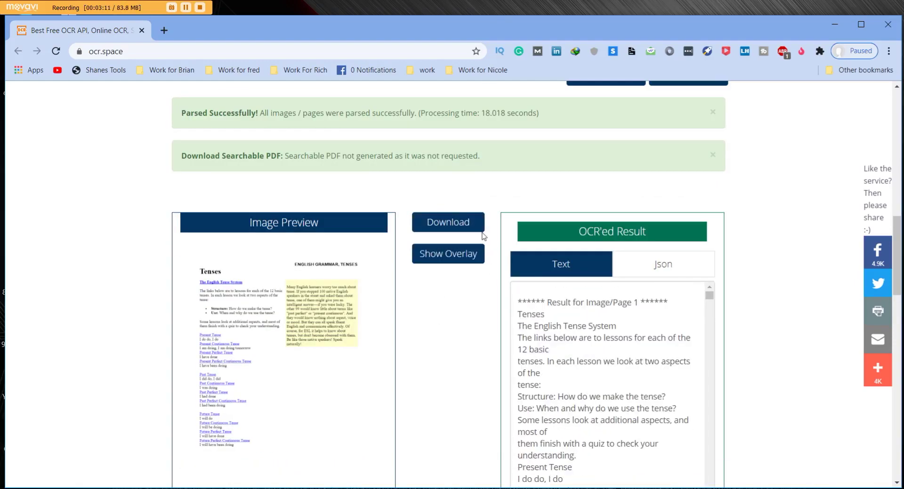
{"action": "left_click", "coordinate": [464, 224]}
Step: Open ParsedResult (4).txt in Notepad and scroll through the PDF's extracted pages
{"action": "left_click", "coordinate": [66, 475]}
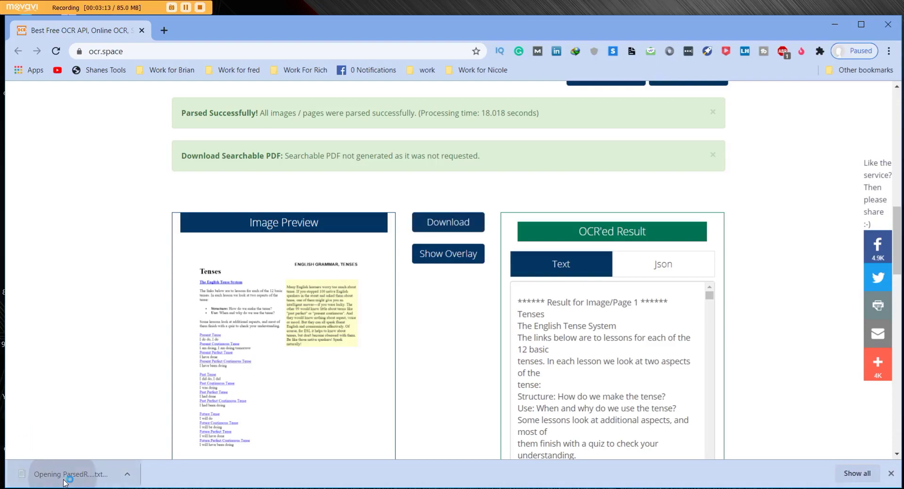
{"action": "scroll", "coordinate": [573, 228], "scroll_direction": "down", "scroll_amount": 20}
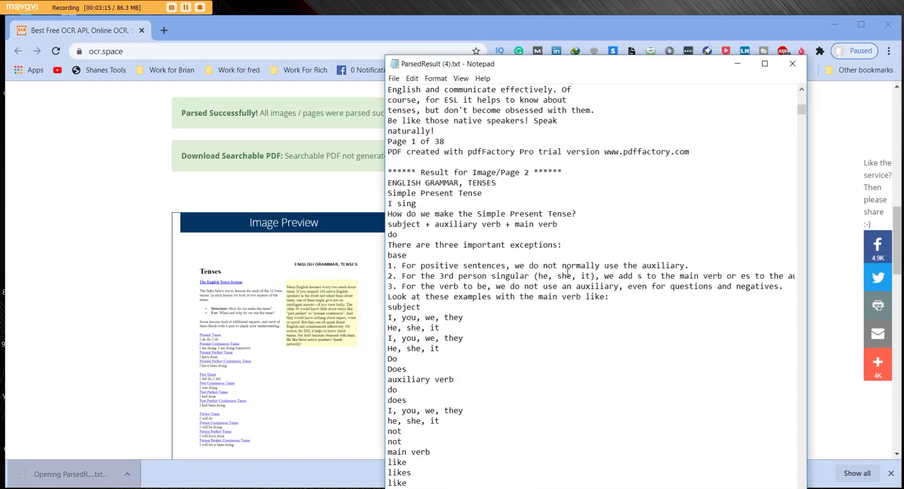
{"action": "scroll", "coordinate": [567, 272], "scroll_direction": "down", "scroll_amount": 9}
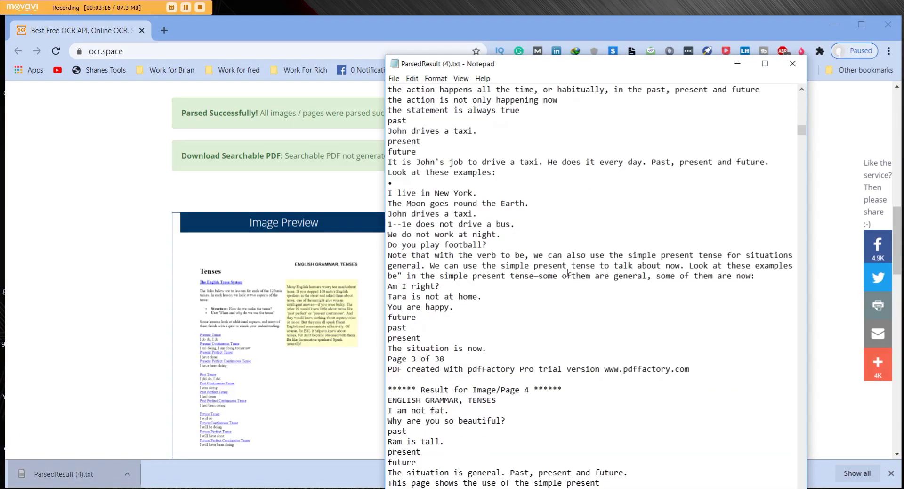